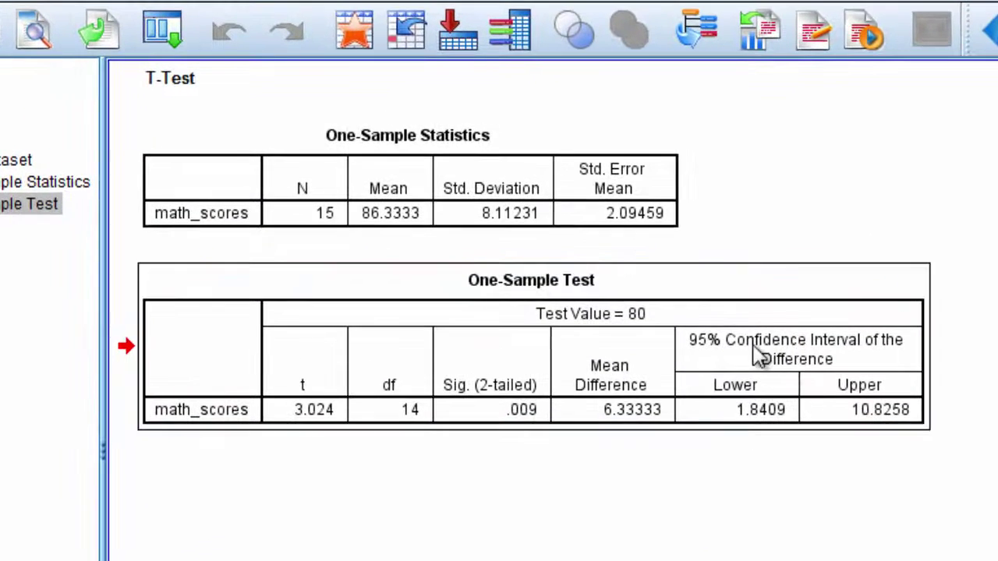
# Step: Activate the One-Sample Test table and select its 95% Confidence Interval of the Difference header
pyautogui.doubleClick(702, 341)
pyautogui.click(825, 343)
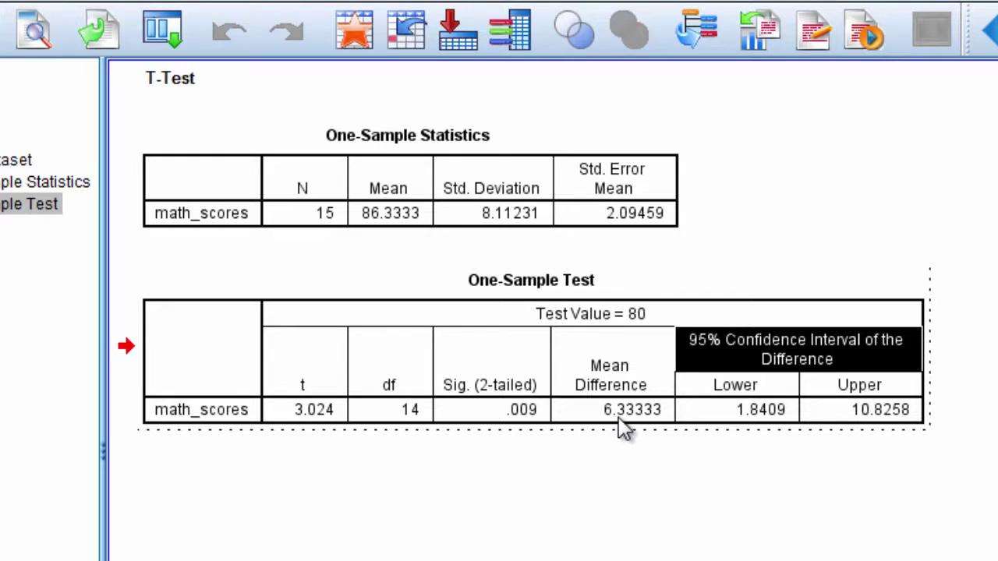
pyautogui.click(750, 499)
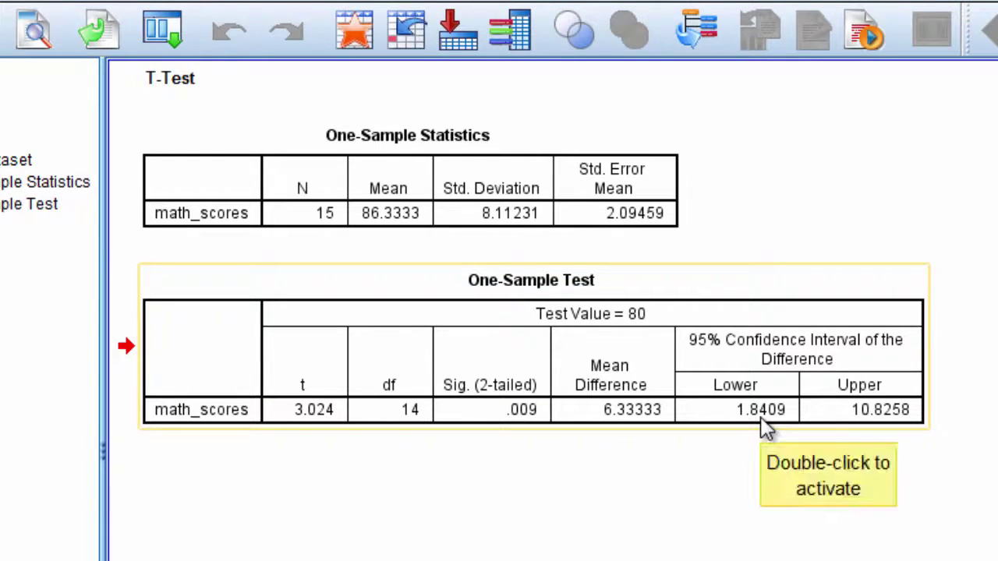
pyautogui.click(864, 421)
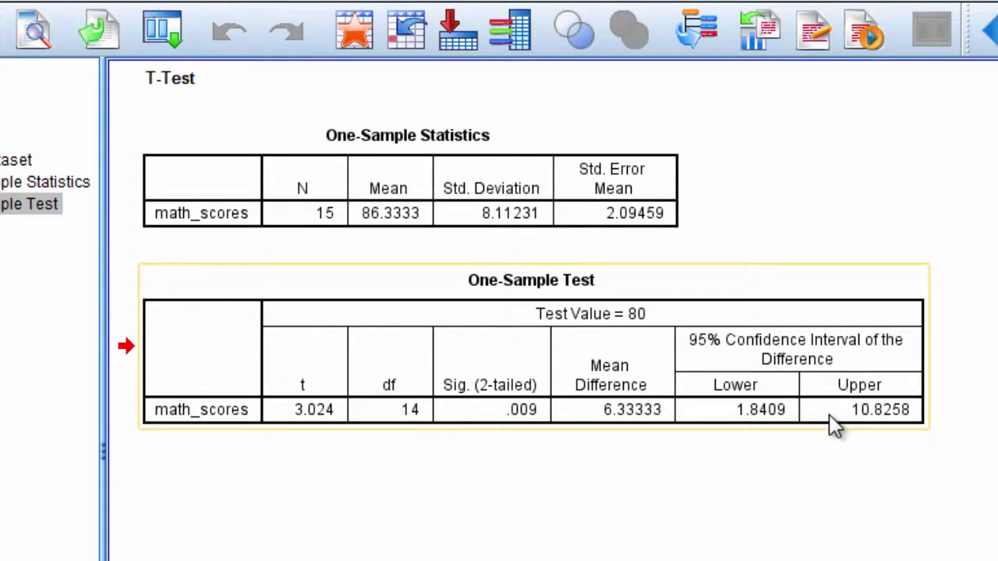
pyautogui.doubleClick(829, 306)
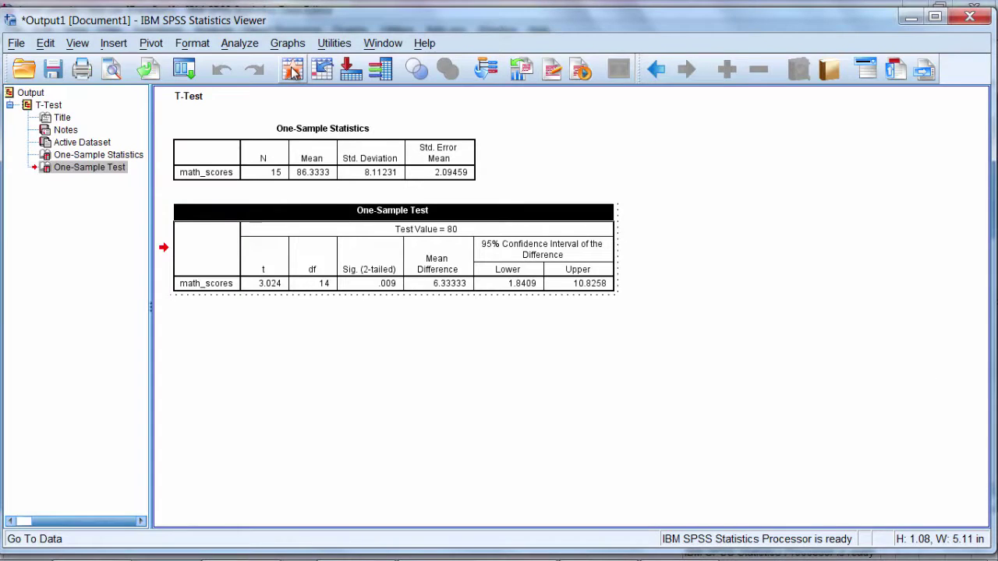
# Step: Switch to the Data Editor and set math_scores rows 1, 3 and 4 to 78, 81 and 82
pyautogui.click(291, 70)
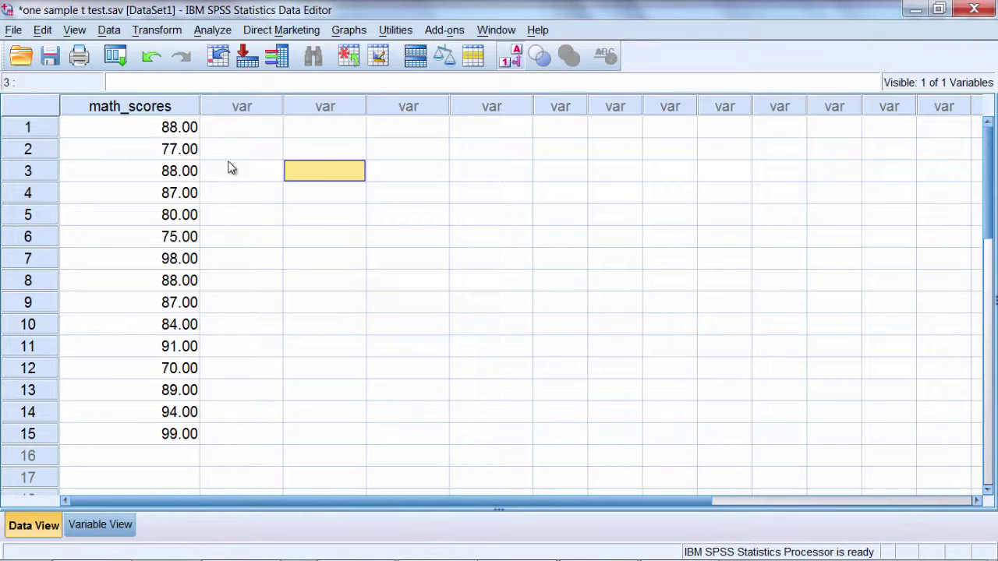
pyautogui.click(186, 131)
pyautogui.write('78')
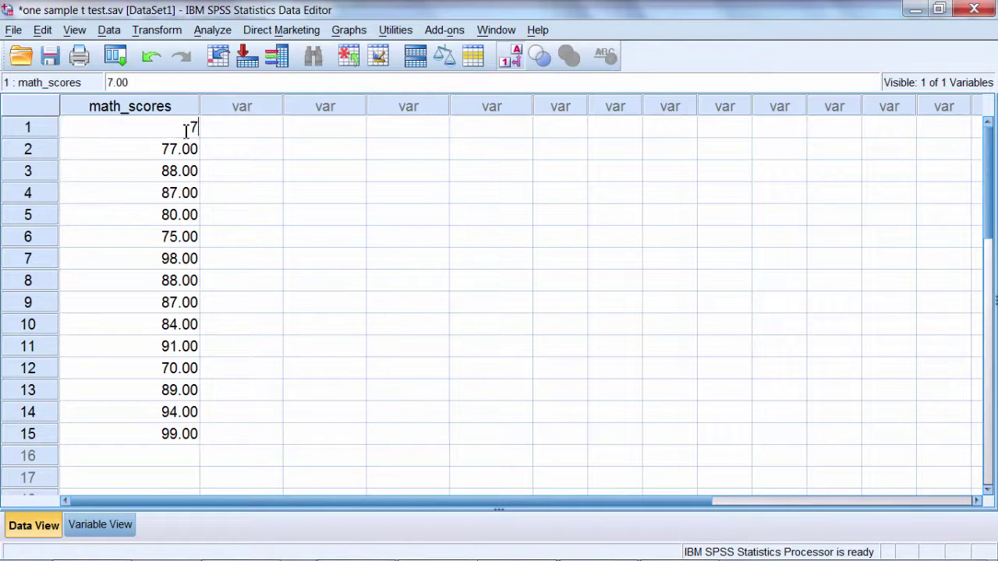
pyautogui.press('Return')
pyautogui.press('Return')
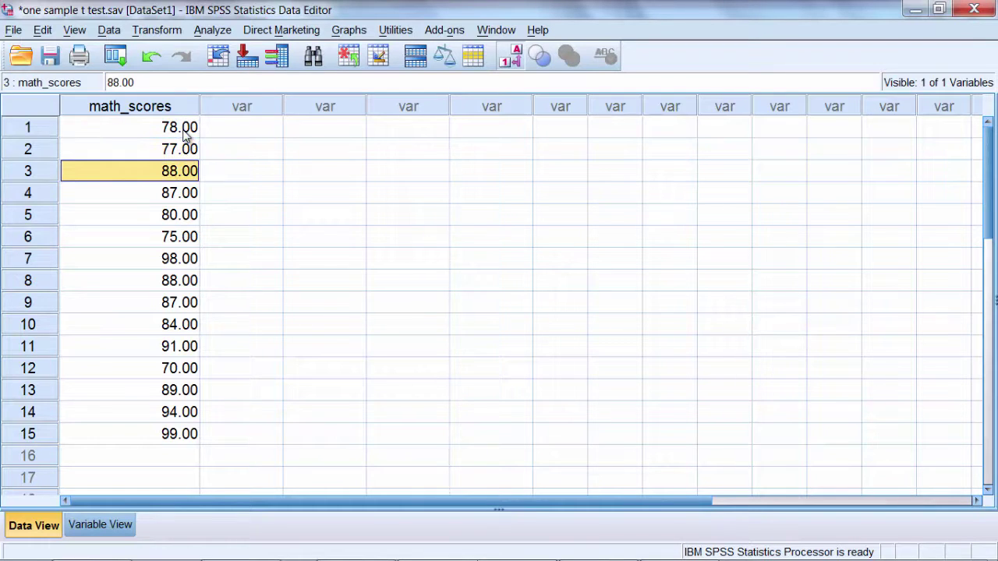
pyautogui.write('81')
pyautogui.press('Return')
pyautogui.press('Return')
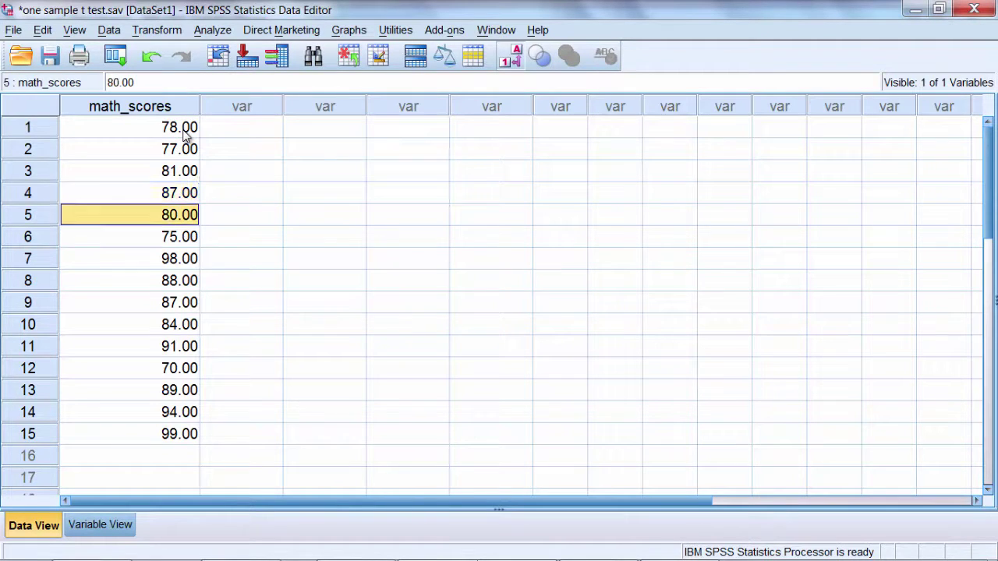
pyautogui.press('Up')
pyautogui.write('82')
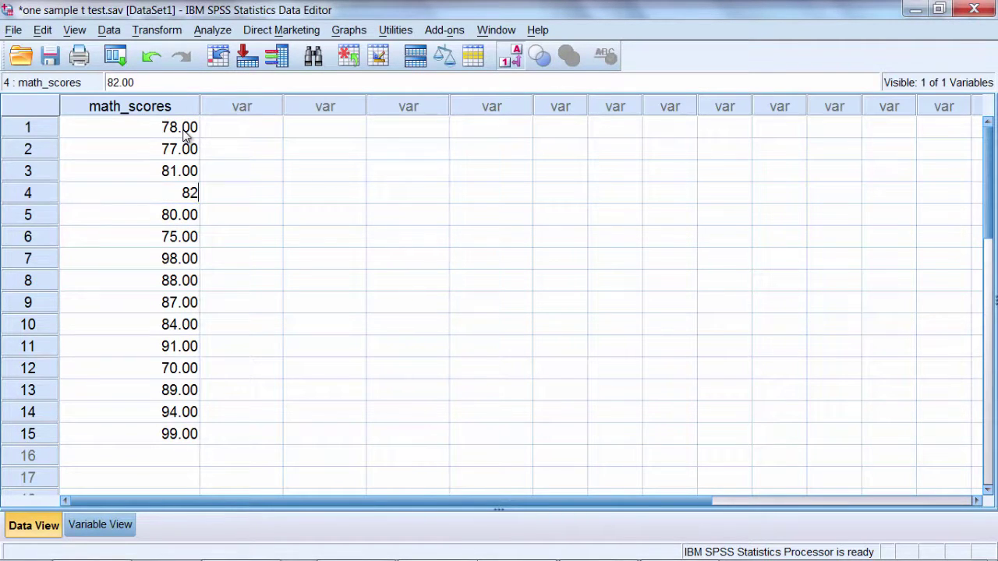
pyautogui.press('Return')
# Step: Set math_scores rows 7, 11, 15 and 14 to 81, 82, 71 and 77
pyautogui.press('Down')
pyautogui.press('Down')
pyautogui.press('Down')
pyautogui.press('Down')
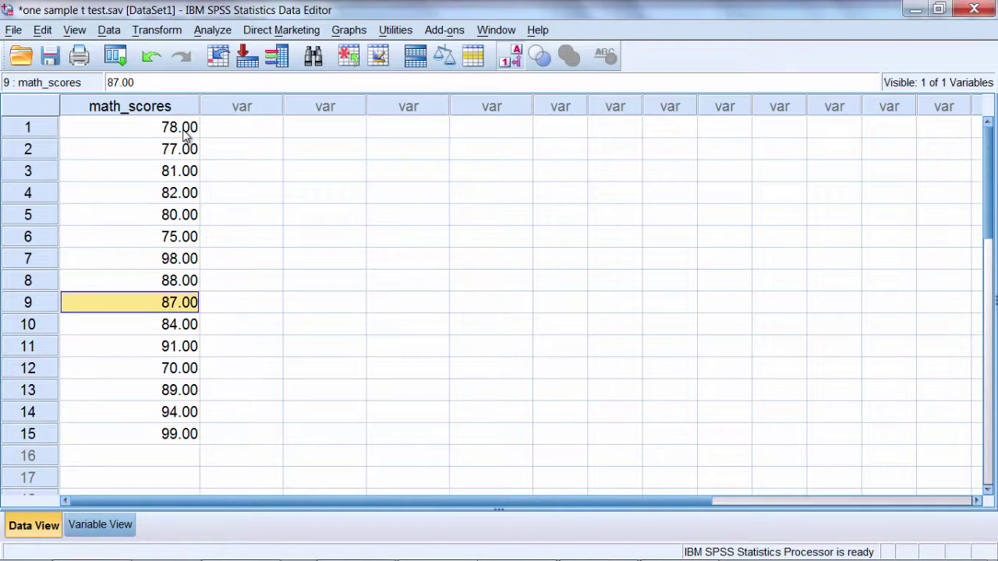
pyautogui.press('Up')
pyautogui.press('Up')
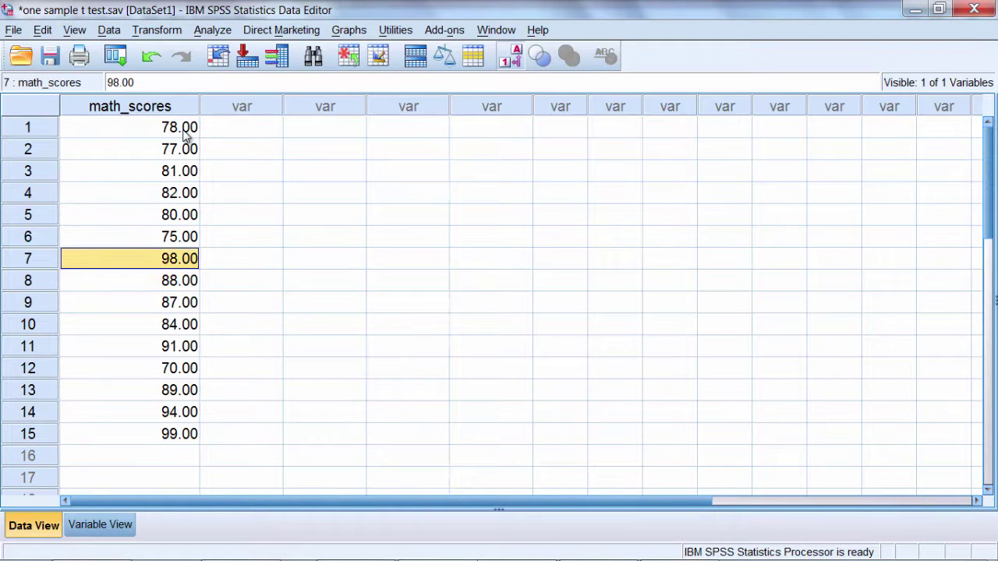
pyautogui.write('81')
pyautogui.press('Return')
pyautogui.press('Down')
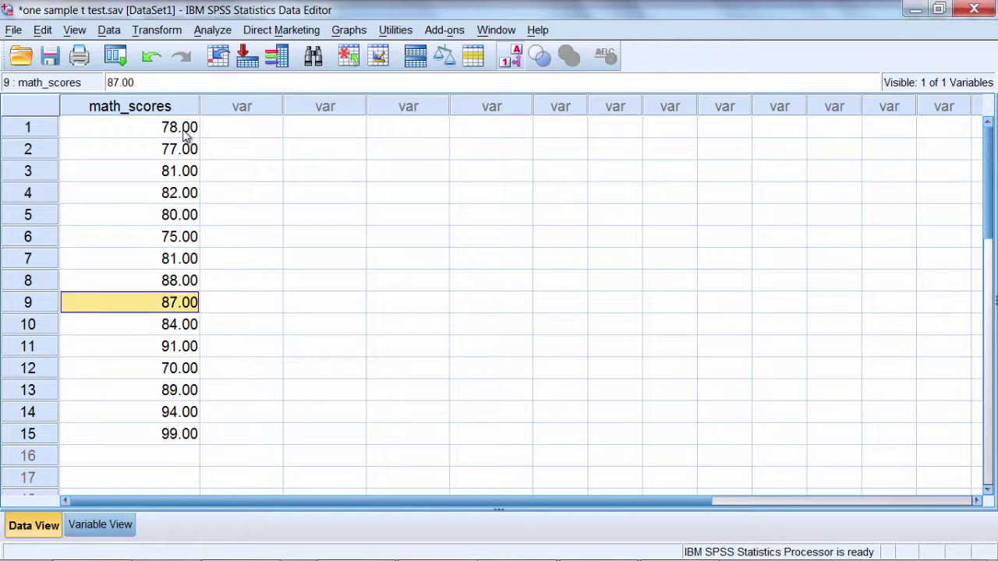
pyautogui.press('Down')
pyautogui.press('Down')
pyautogui.write('82')
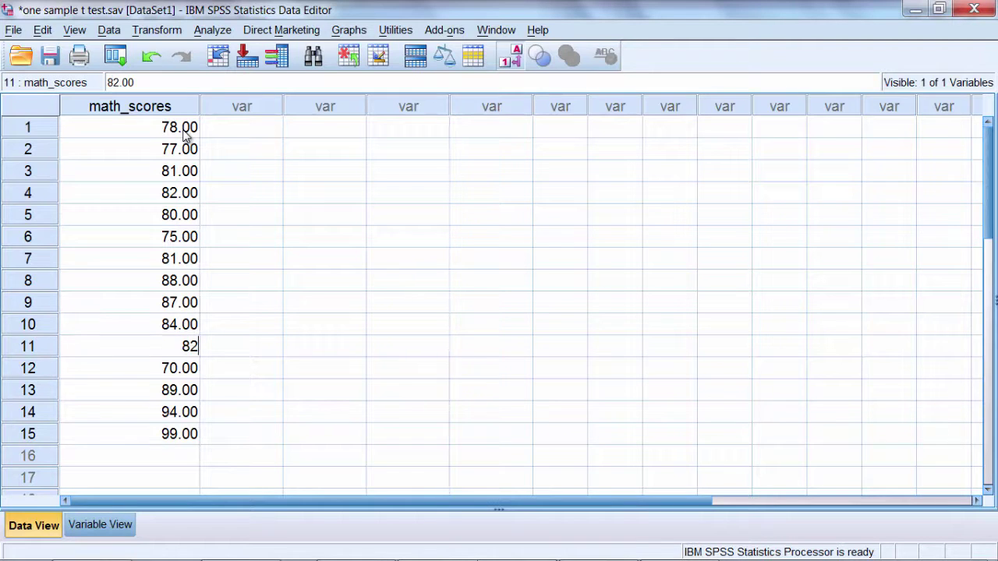
pyautogui.press('Return')
pyautogui.press('Down')
pyautogui.press('Down')
pyautogui.press('Down')
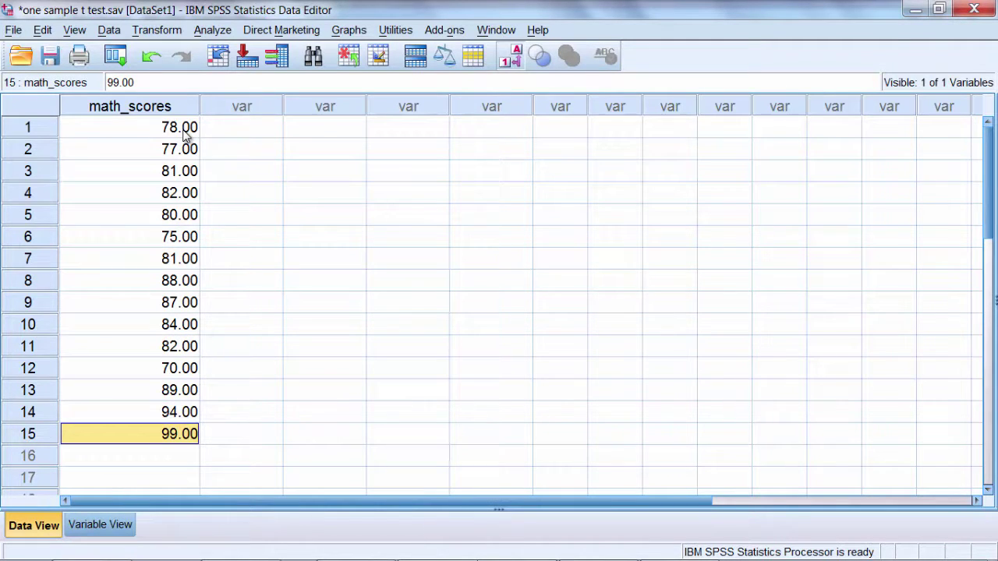
pyautogui.write('71')
pyautogui.press('Up')
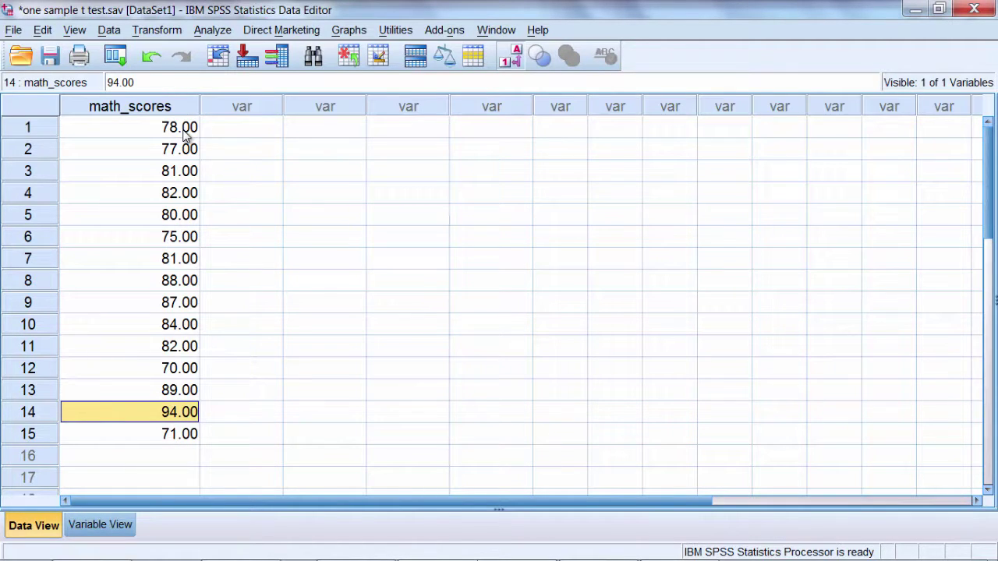
pyautogui.write('77')
pyautogui.press('Return')
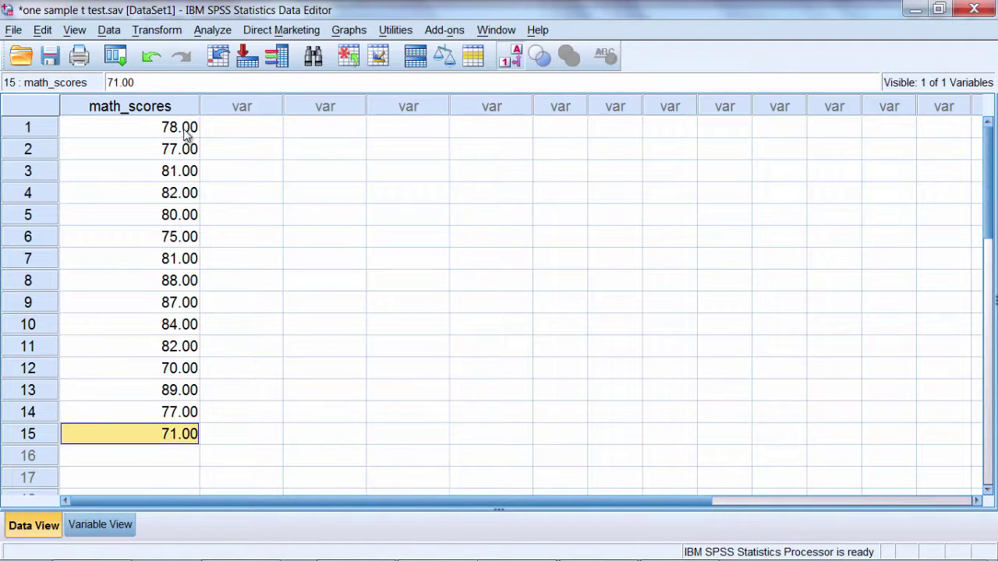
pyautogui.click(289, 172)
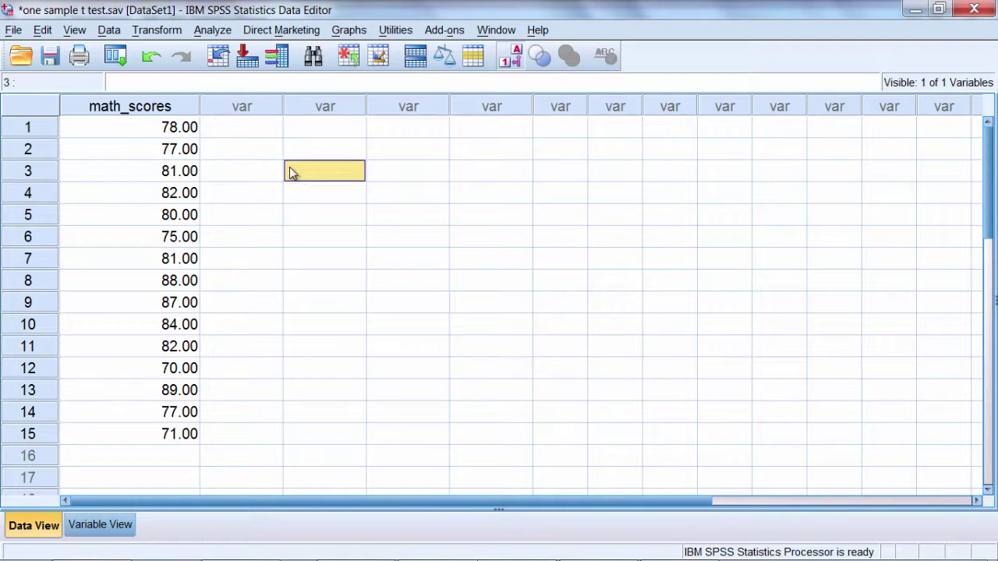
# Step: Run Analyze > Compare Means > One-Sample T Test on math_scores with Test Value 80
pyautogui.click(212, 30)
pyautogui.moveTo(251, 116)
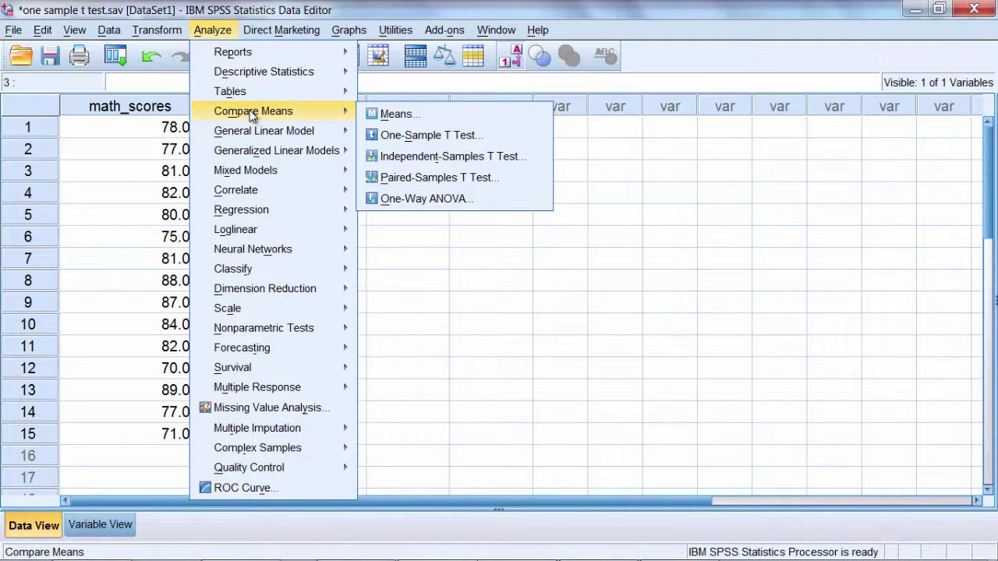
pyautogui.click(406, 134)
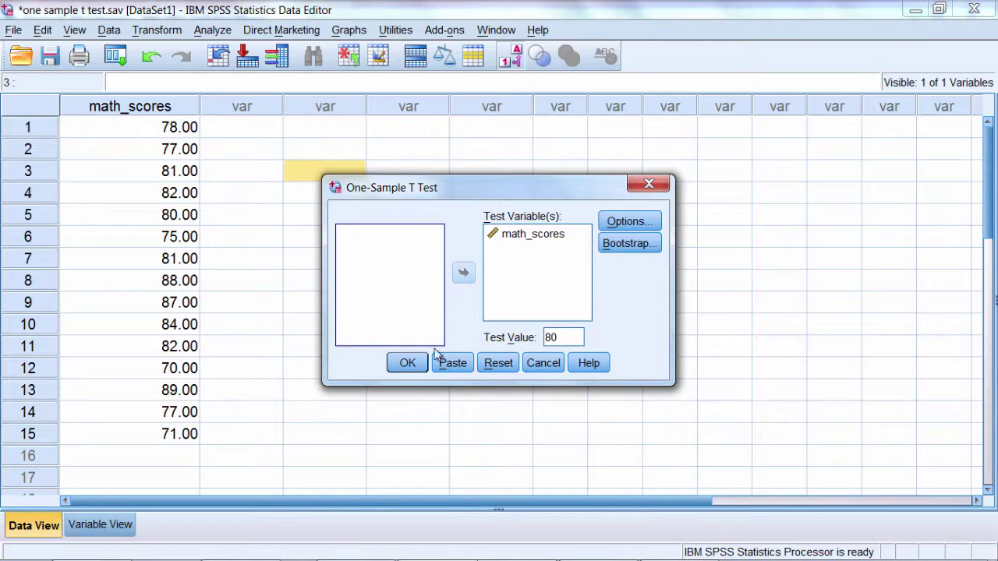
pyautogui.click(418, 366)
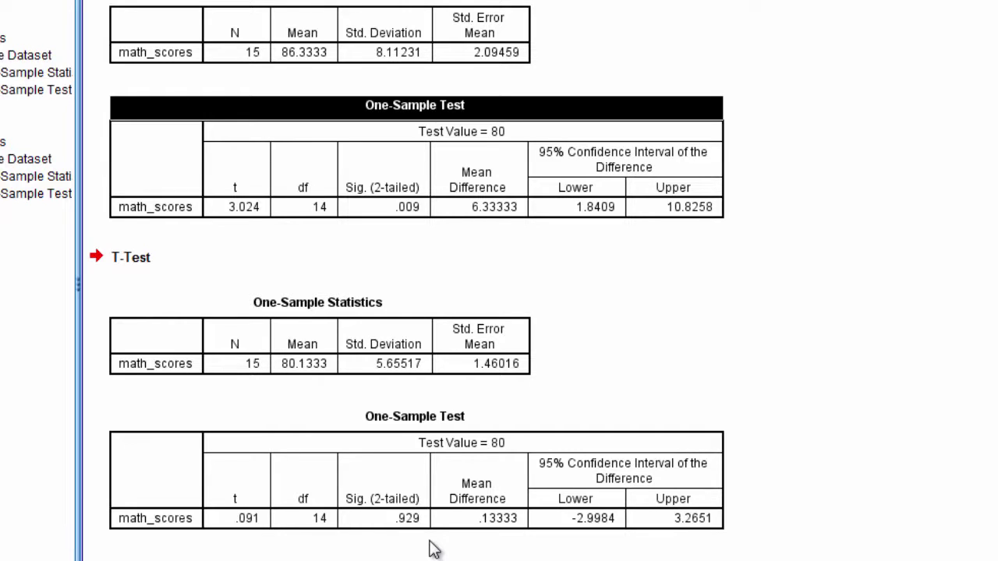
pyautogui.click(407, 535)
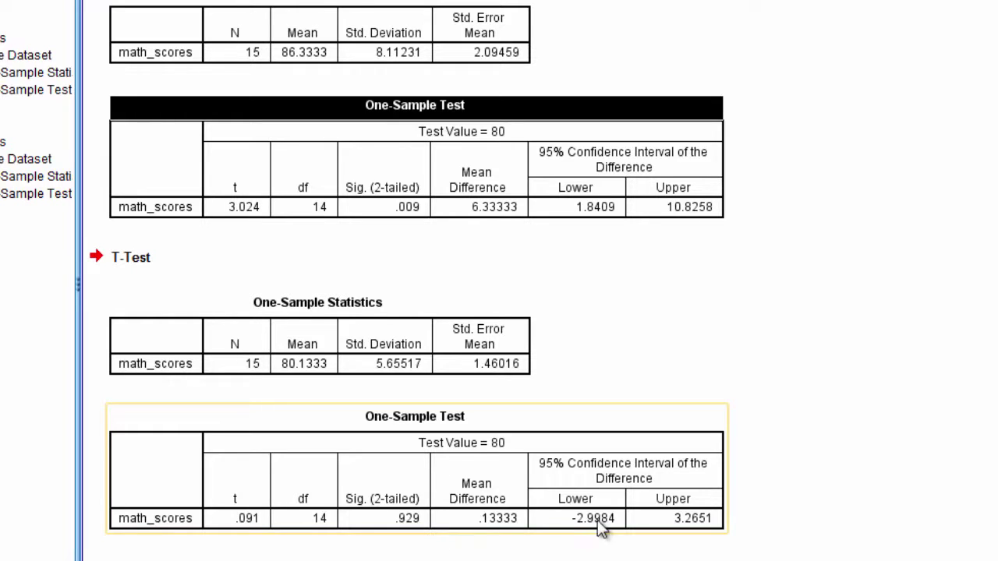
pyautogui.click(601, 550)
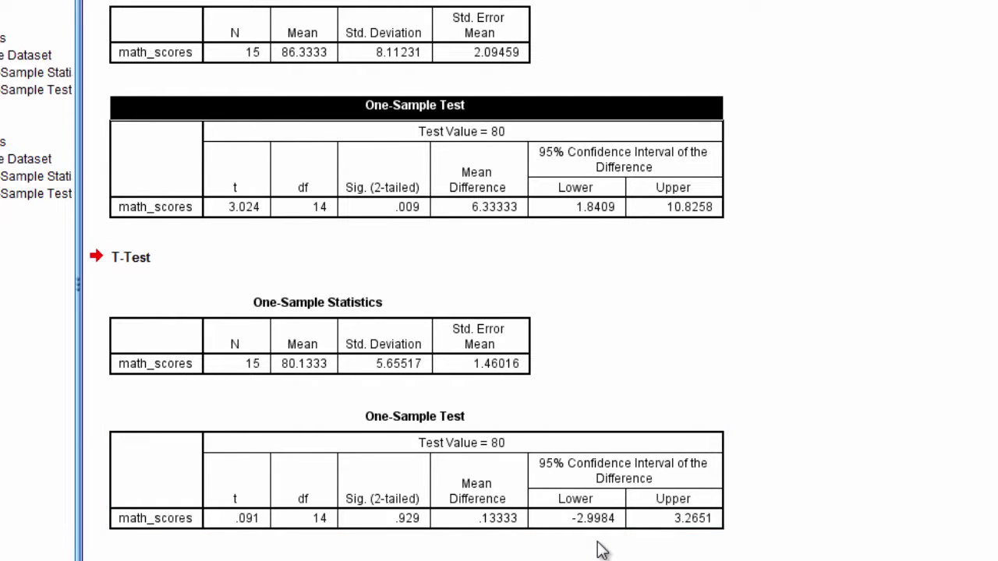
pyautogui.click(589, 535)
pyautogui.click(657, 458)
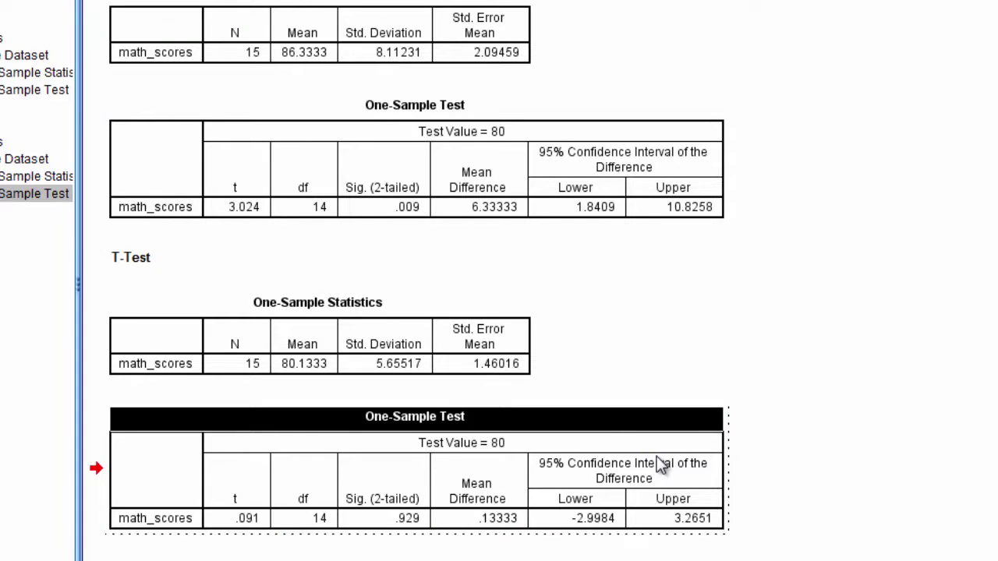